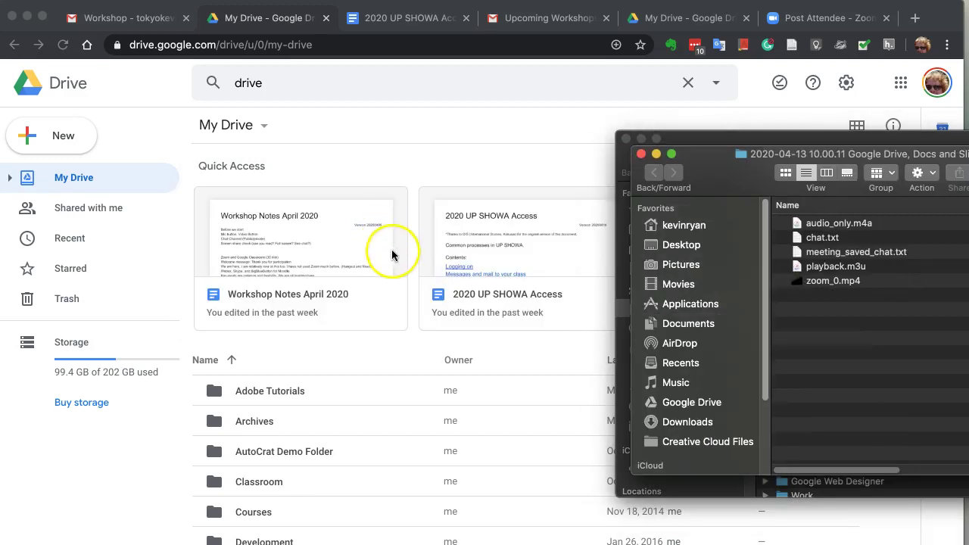
Step: Move the 2020-04-13 recording folder window aside and minimize it to uncover the Documents window
{"action": "left_click_drag", "start_coordinate": [715, 172], "coordinate": [469, 187]}
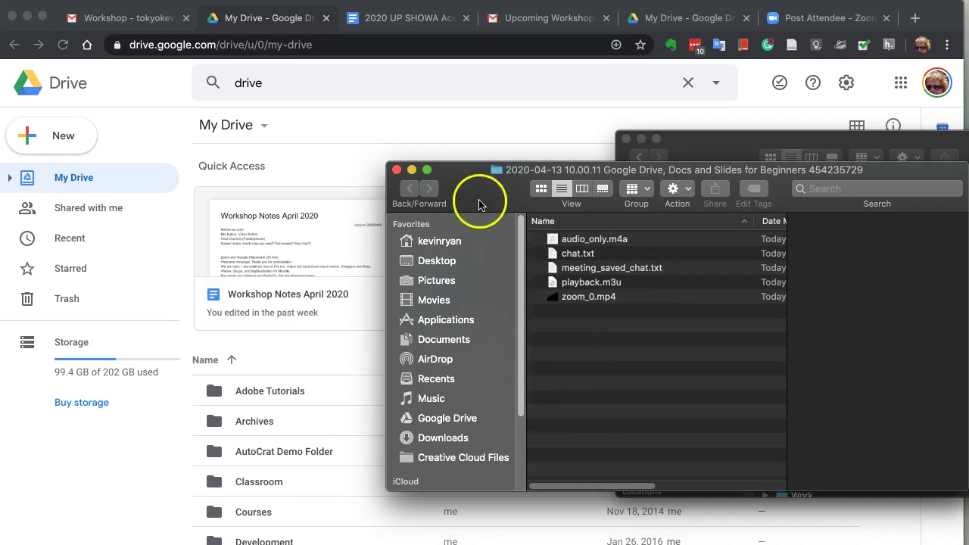
{"action": "left_click_drag", "start_coordinate": [480, 199], "coordinate": [484, 218]}
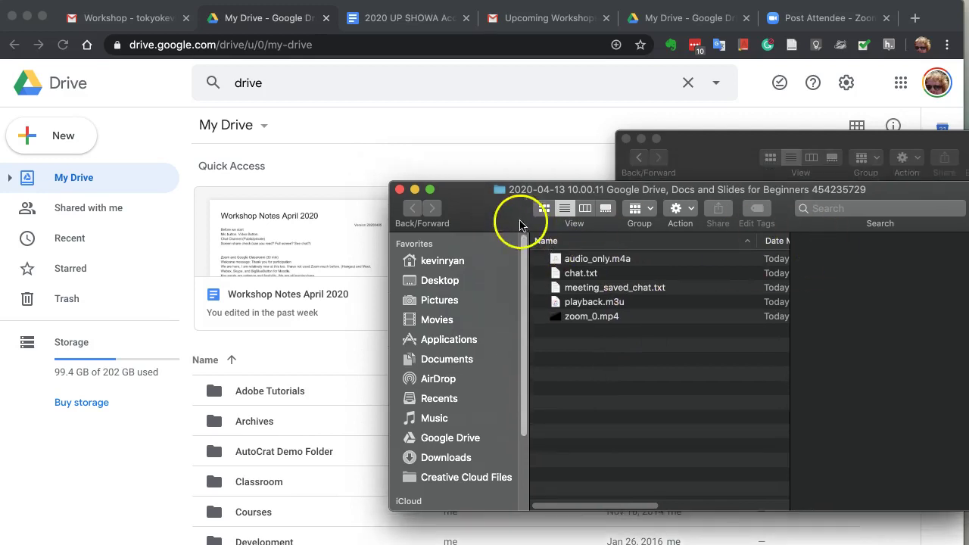
{"action": "left_click_drag", "start_coordinate": [463, 208], "coordinate": [469, 217]}
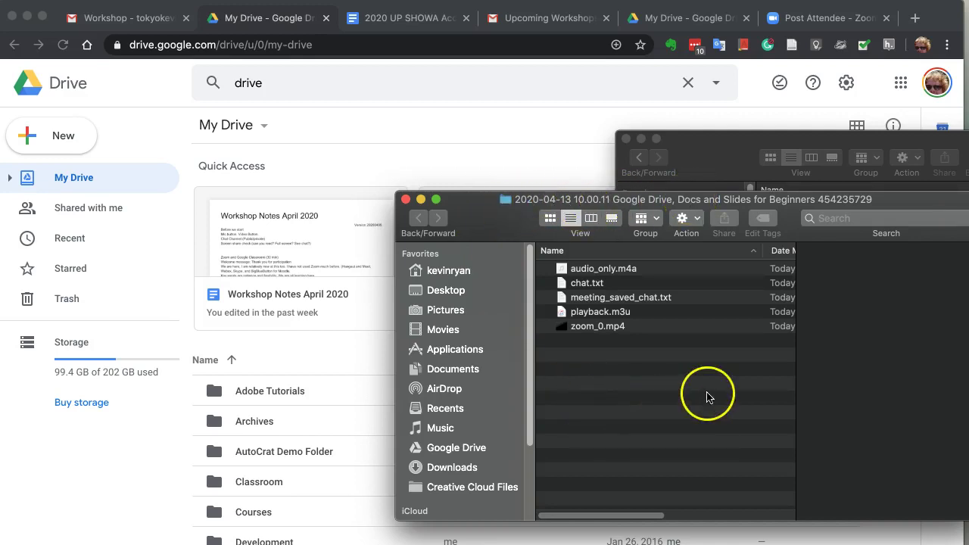
{"action": "double_click", "coordinate": [508, 229]}
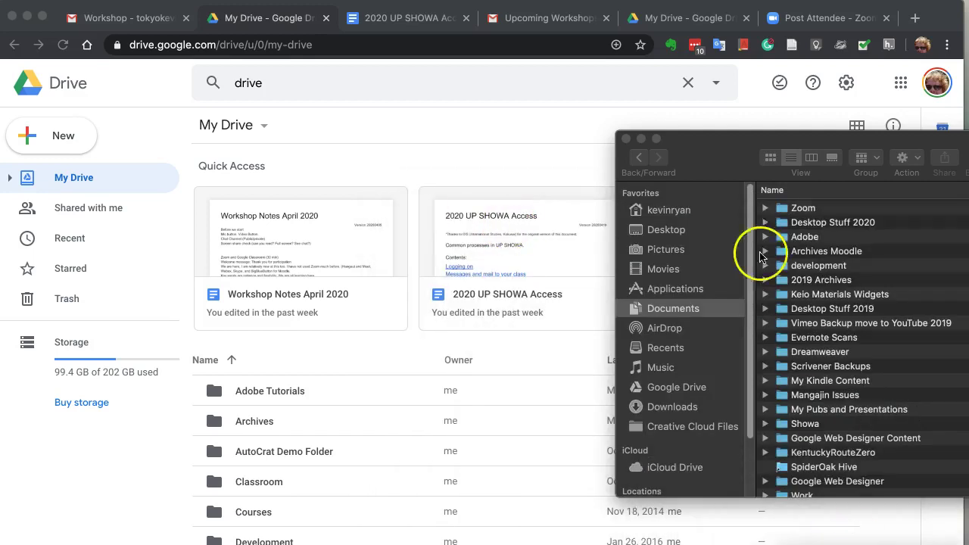
Step: Expand the Zoom folder in Documents and collapse its two open meeting subfolders
{"action": "left_click", "coordinate": [765, 211]}
{"action": "left_click", "coordinate": [765, 209]}
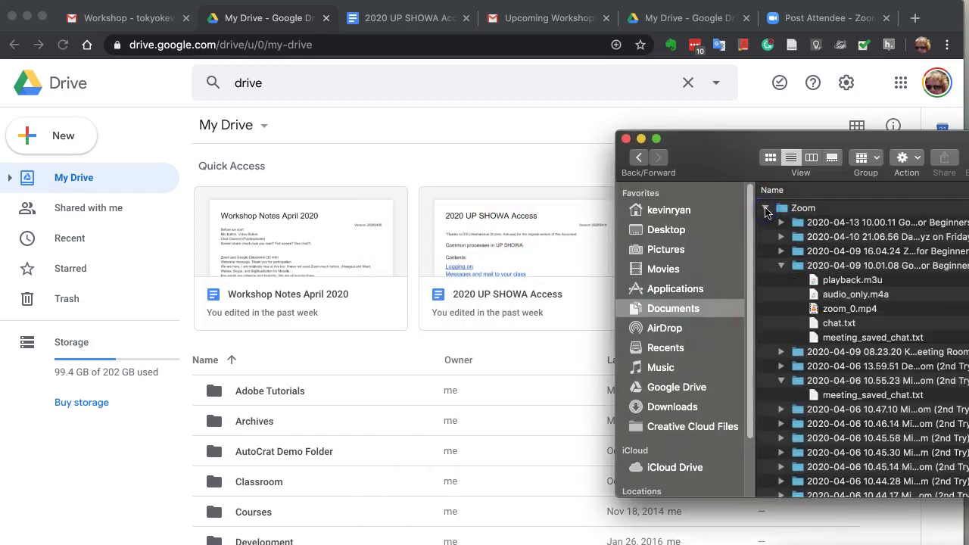
{"action": "left_click", "coordinate": [781, 265]}
{"action": "left_click", "coordinate": [781, 309]}
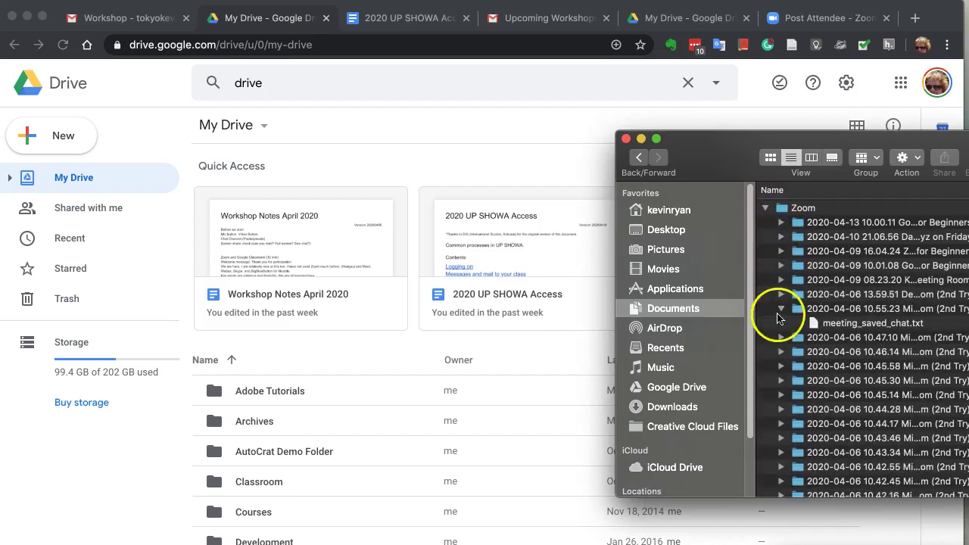
Step: Expand the 2020-04-13 10.00.11 recording folder inside the Zoom folder to list its files
{"action": "left_click_drag", "start_coordinate": [722, 158], "coordinate": [558, 88]}
{"action": "scroll", "coordinate": [623, 296], "scroll_direction": "down", "scroll_amount": 1}
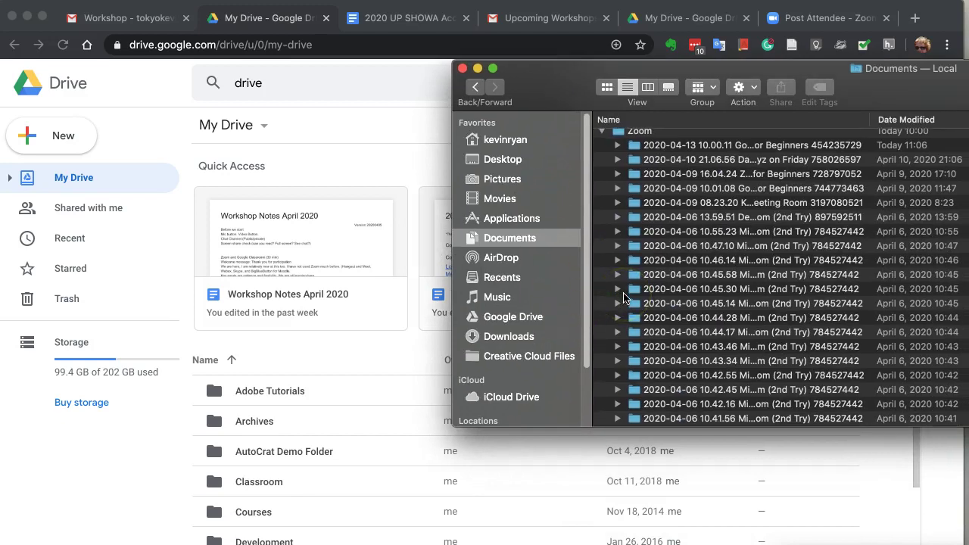
{"action": "scroll", "coordinate": [623, 297], "scroll_direction": "down", "scroll_amount": 5}
{"action": "scroll", "coordinate": [750, 303], "scroll_direction": "up", "scroll_amount": 5}
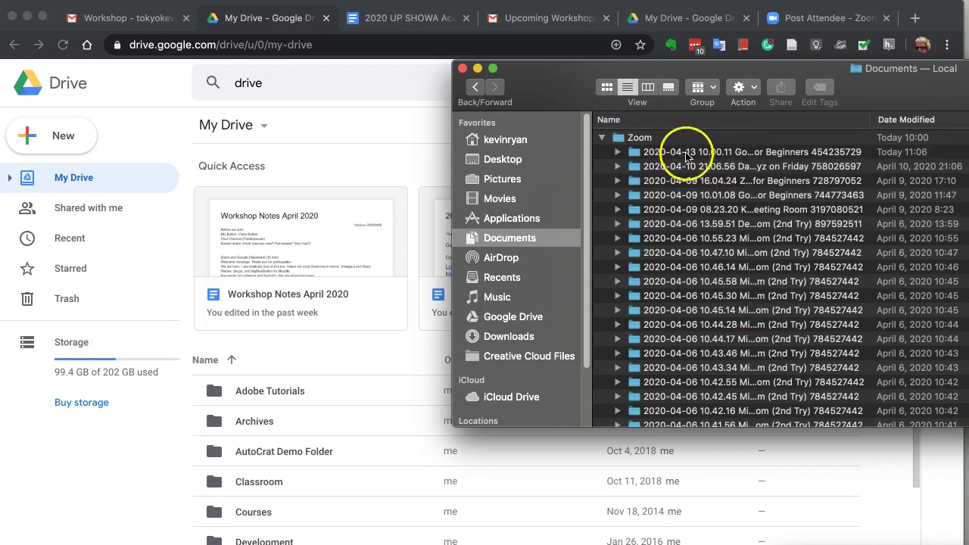
{"action": "left_click_drag", "start_coordinate": [674, 153], "coordinate": [618, 153]}
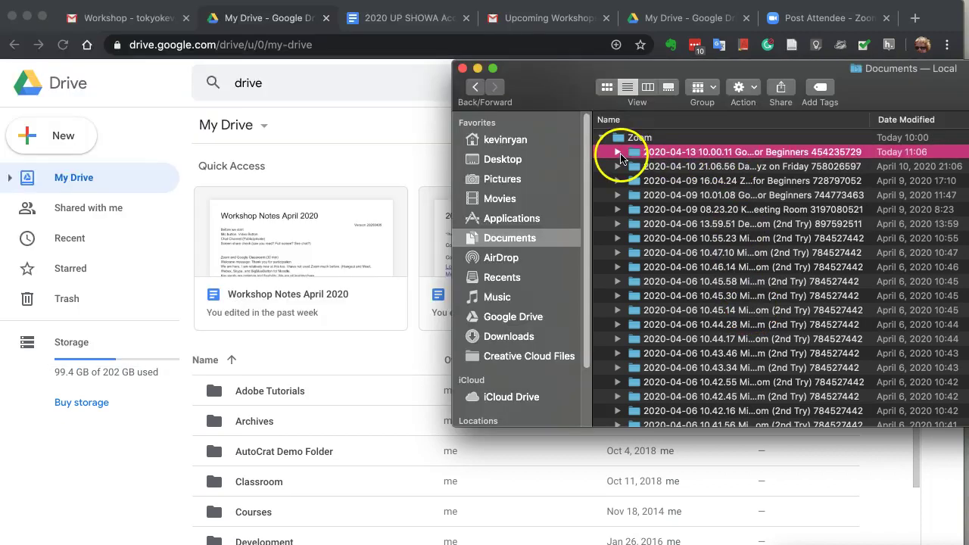
{"action": "left_click", "coordinate": [617, 152]}
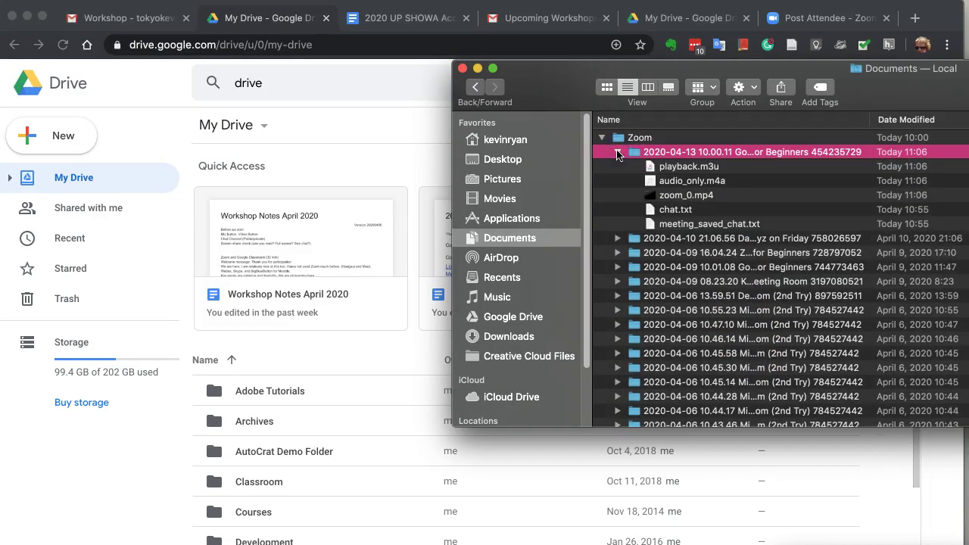
Step: Rename the zoom_0.mp4 recording as "Google Drive for Beginners.mp4"
{"action": "left_click", "coordinate": [693, 197]}
{"action": "left_click_drag", "start_coordinate": [548, 90], "coordinate": [738, 125]}
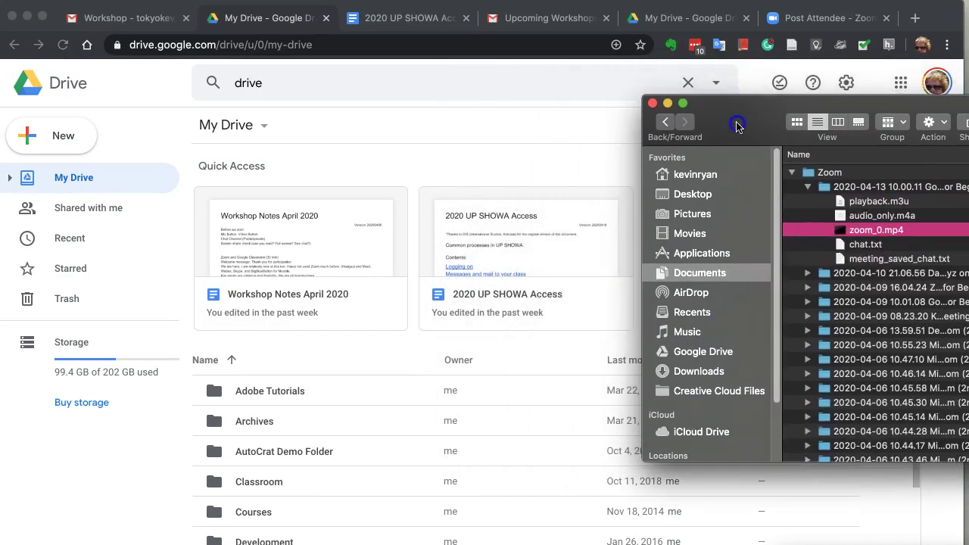
{"action": "left_click", "coordinate": [874, 235]}
{"action": "right_click", "coordinate": [874, 234]}
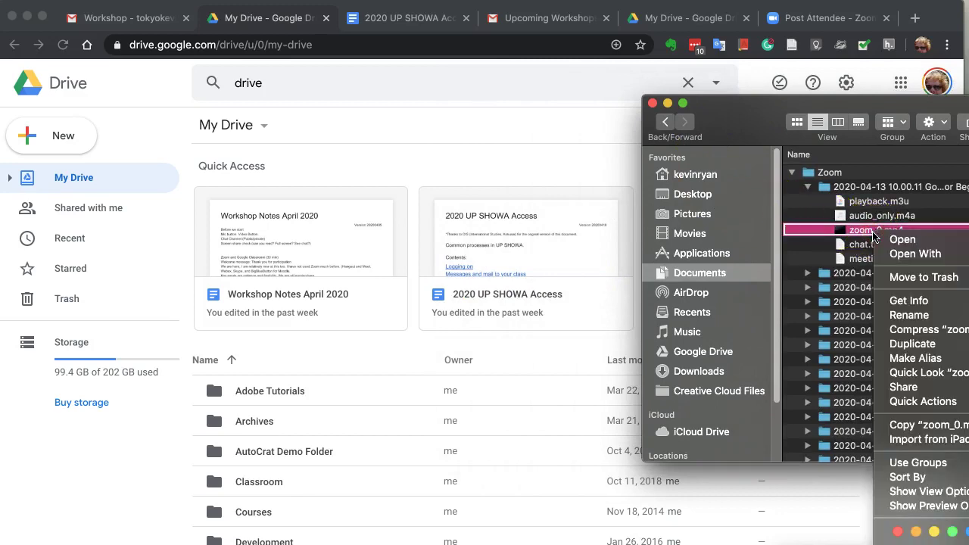
{"action": "left_click", "coordinate": [866, 234]}
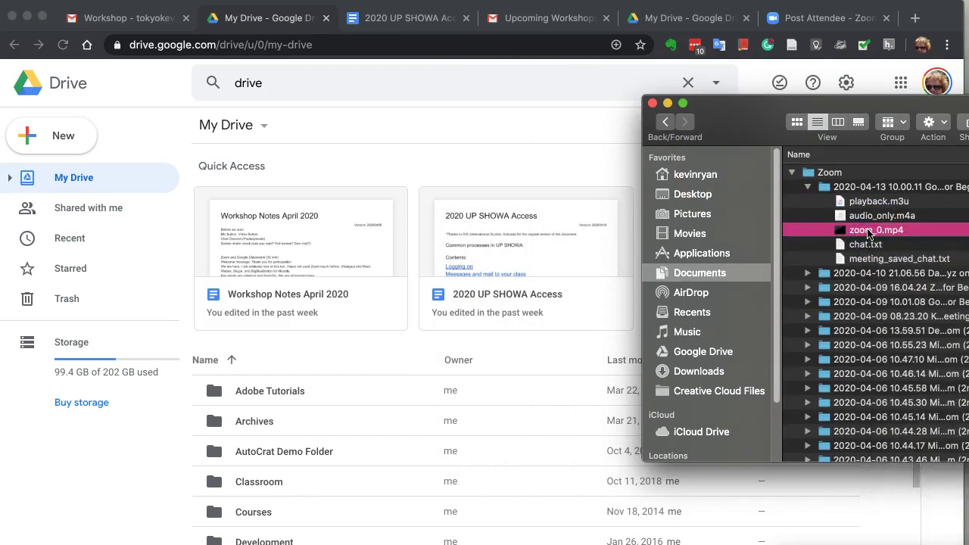
{"action": "left_click", "coordinate": [866, 233]}
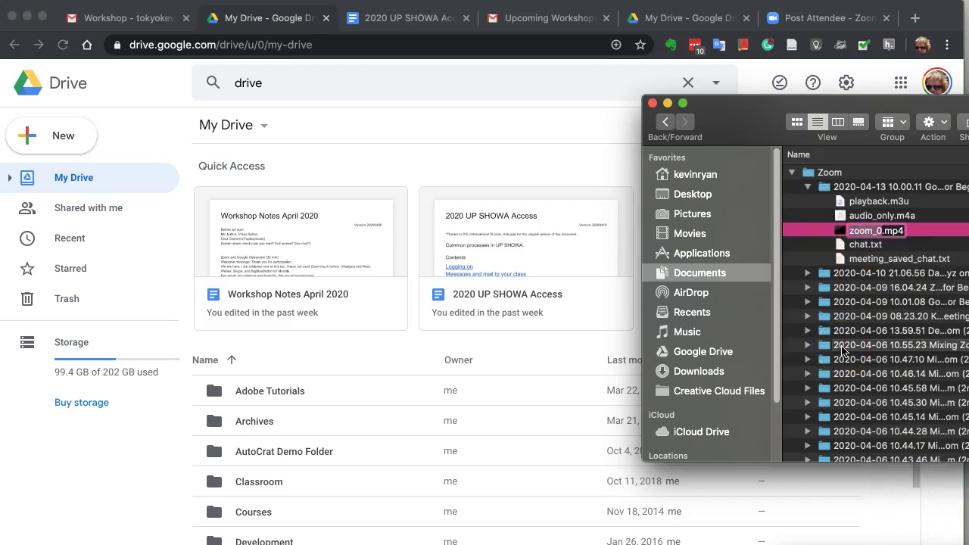
{"action": "type", "text": "Google Drive for Beginners."}
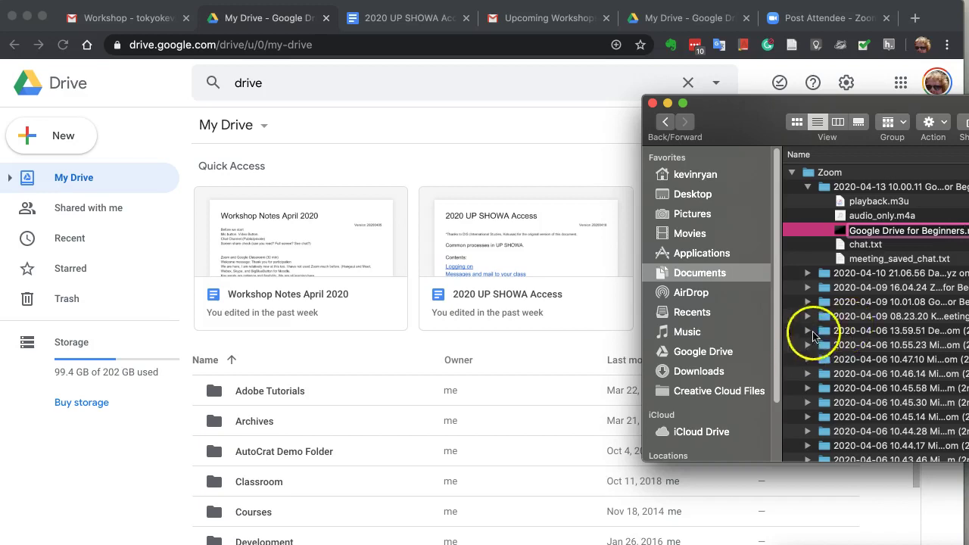
{"action": "left_click", "coordinate": [818, 254]}
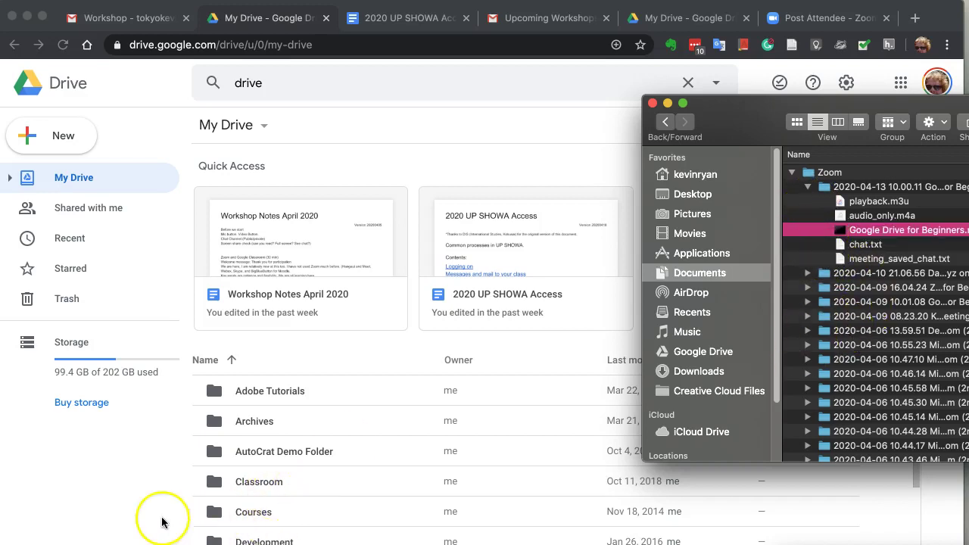
Step: Look through My Drive in the first Google account for a Zoom recordings folder, including a search for "zoom"
{"action": "left_click", "coordinate": [132, 488]}
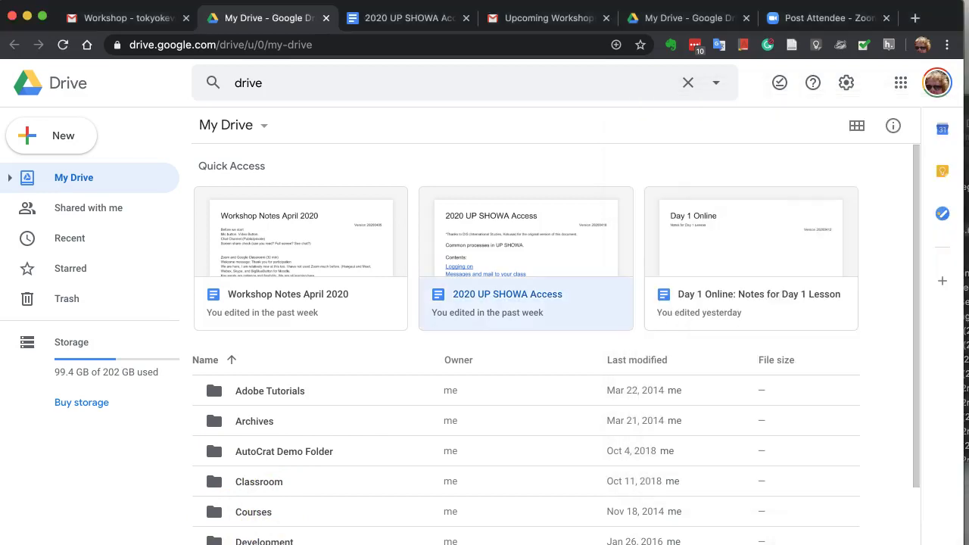
{"action": "scroll", "coordinate": [257, 491], "scroll_direction": "down", "scroll_amount": 3}
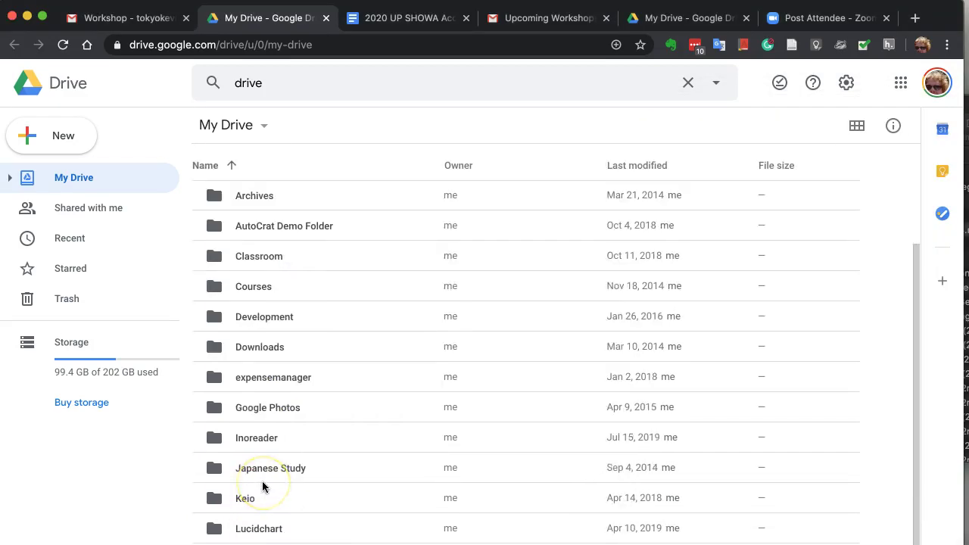
{"action": "scroll", "coordinate": [261, 487], "scroll_direction": "up", "scroll_amount": 3}
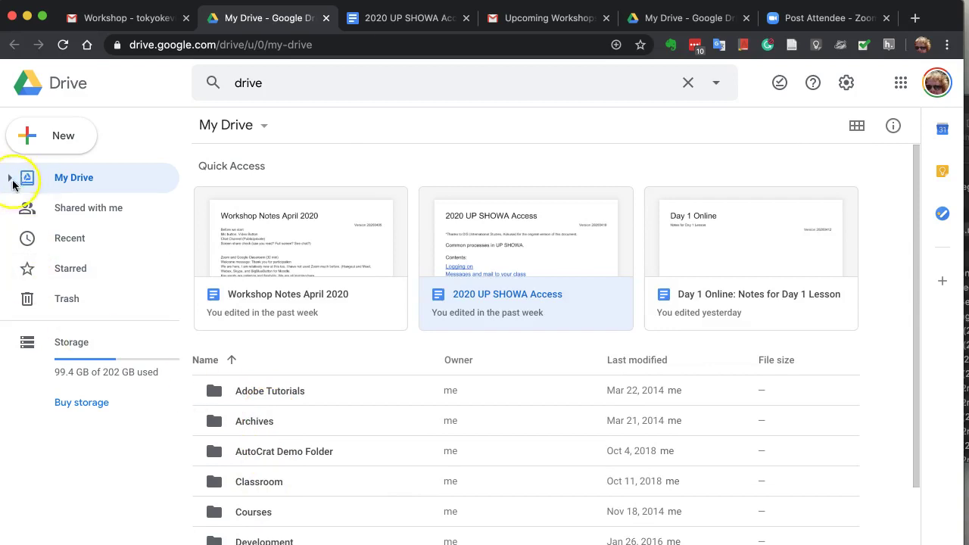
{"action": "scroll", "coordinate": [308, 531], "scroll_direction": "down", "scroll_amount": 10}
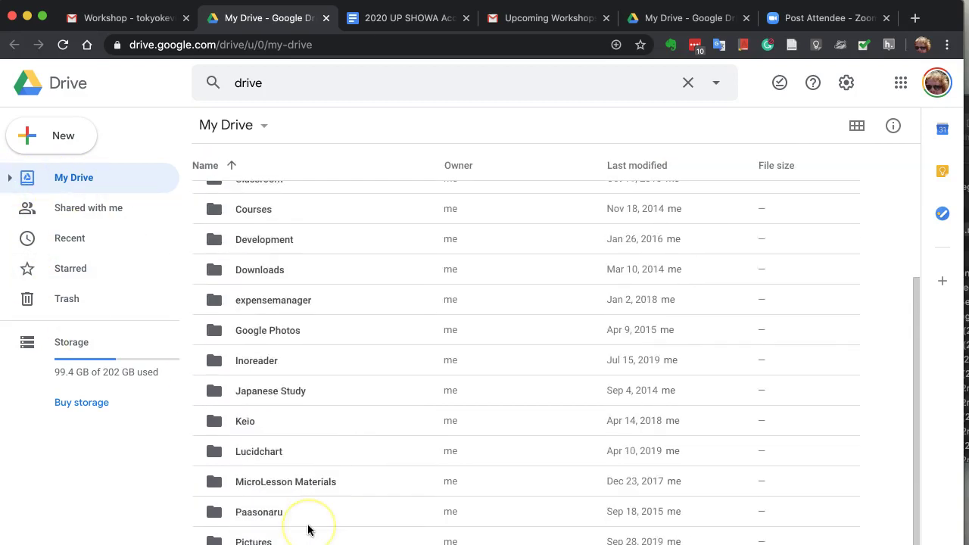
{"action": "scroll", "coordinate": [309, 530], "scroll_direction": "up", "scroll_amount": 10}
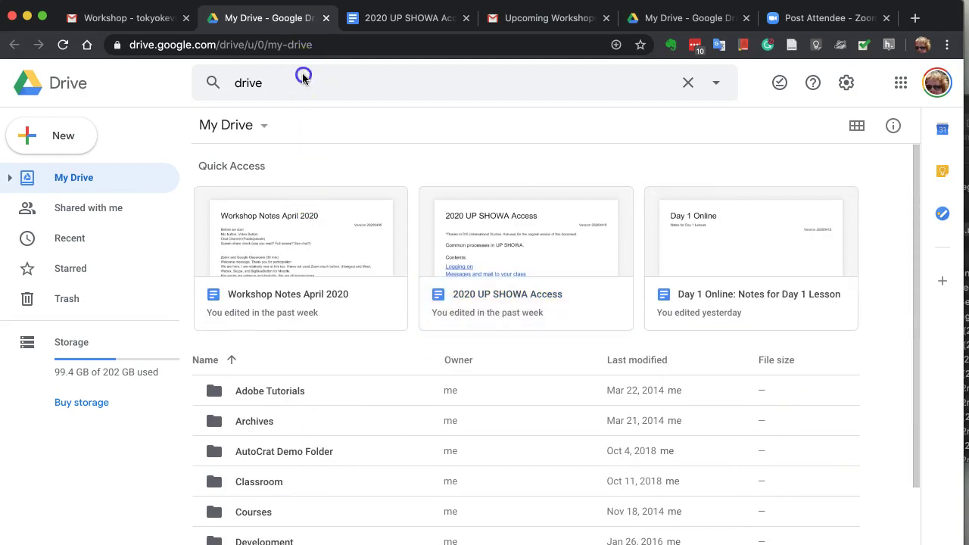
{"action": "left_click_drag", "start_coordinate": [302, 75], "coordinate": [186, 83]}
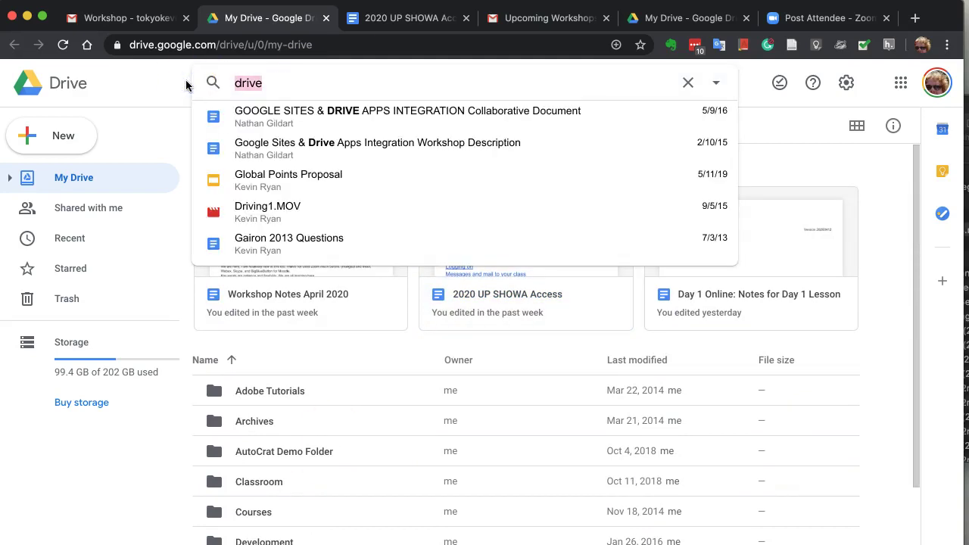
{"action": "type", "text": "zoom"}
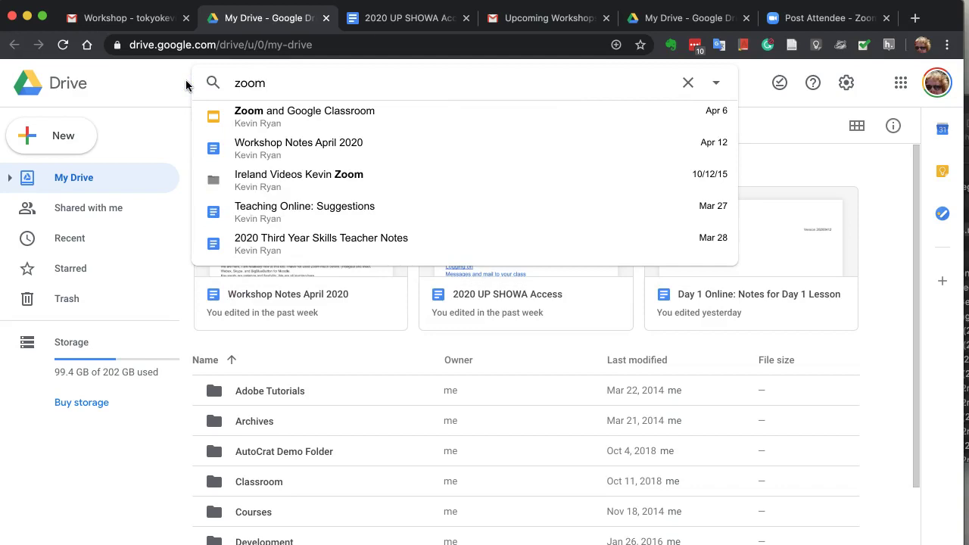
{"action": "key", "text": "Return"}
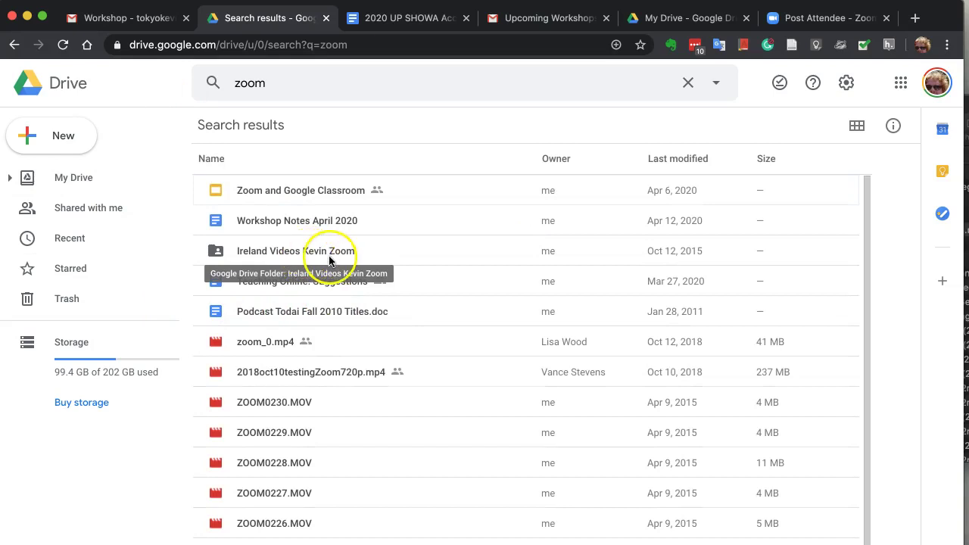
{"action": "left_click", "coordinate": [76, 178]}
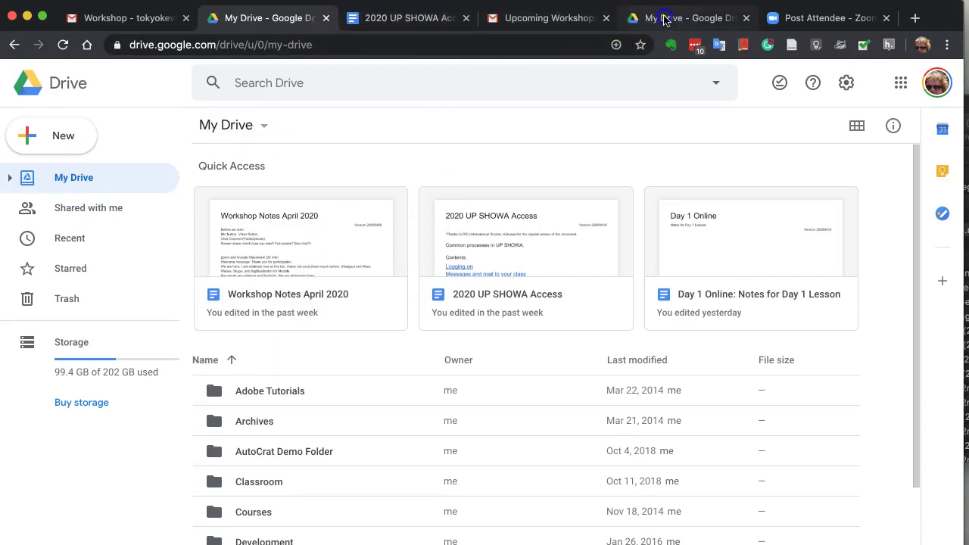
Step: Upload Google Drive for Beginners.mp4 from Finder to the Zoom Recordings folder in the school account's Drive, and open that folder
{"action": "left_click", "coordinate": [666, 17]}
{"action": "key", "text": "/"}
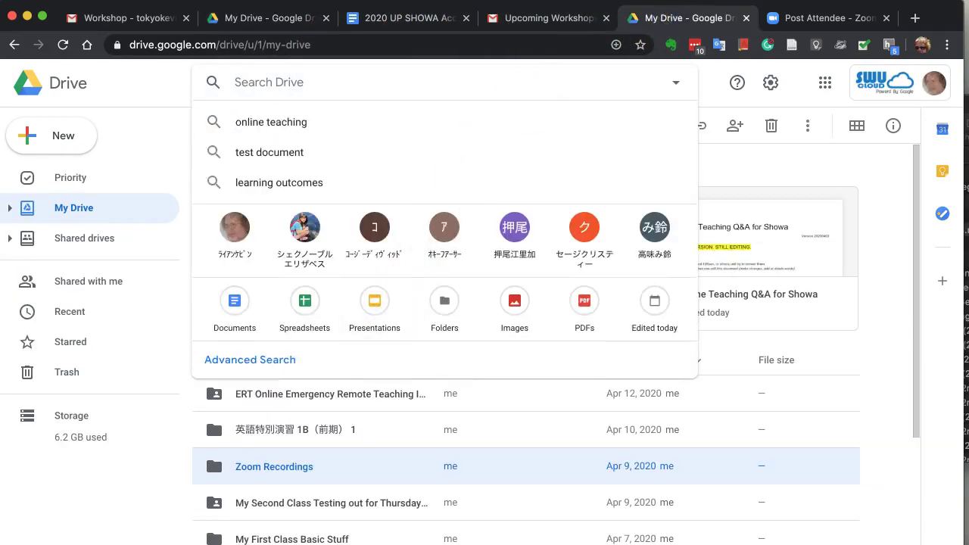
{"action": "left_click", "coordinate": [281, 463]}
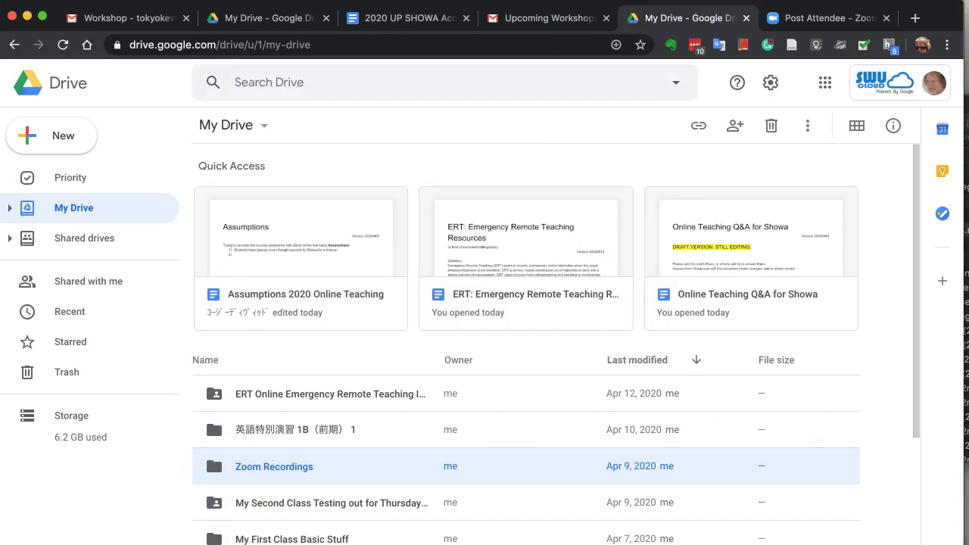
{"action": "key", "text": "super+Tab"}
{"action": "left_click_drag", "start_coordinate": [882, 230], "coordinate": [289, 471]}
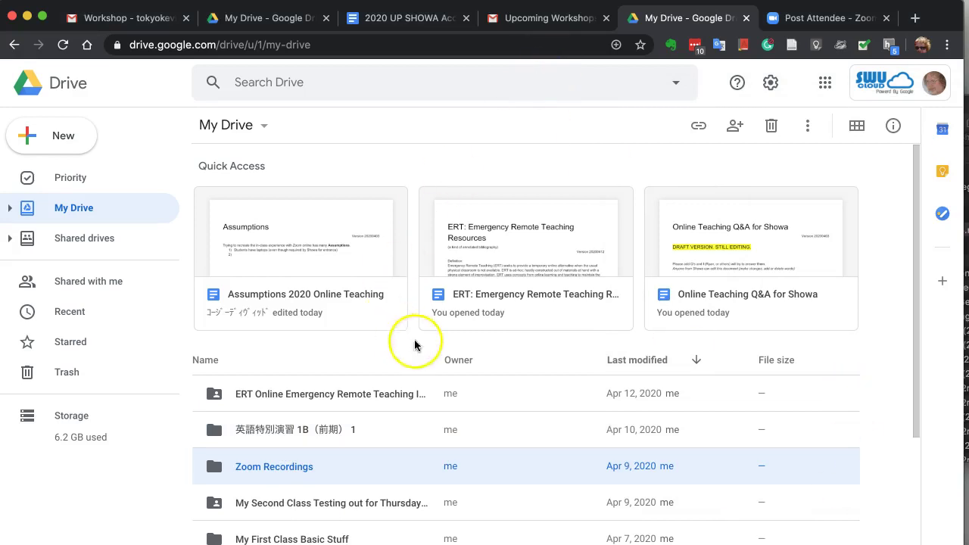
{"action": "left_click", "coordinate": [298, 470]}
{"action": "left_click", "coordinate": [297, 470]}
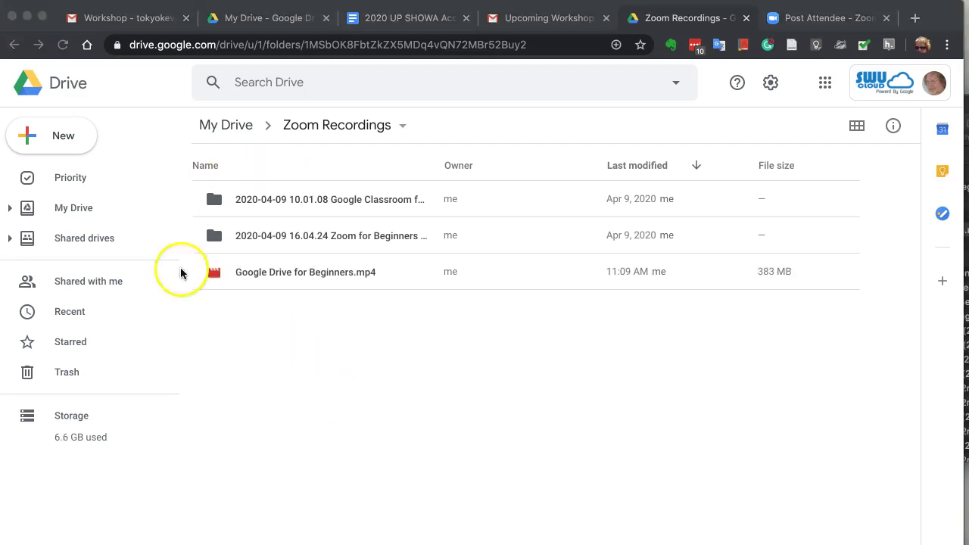
Step: Turn on link sharing for Google Drive for Beginners.mp4 and copy its shareable link
{"action": "left_click", "coordinate": [296, 275]}
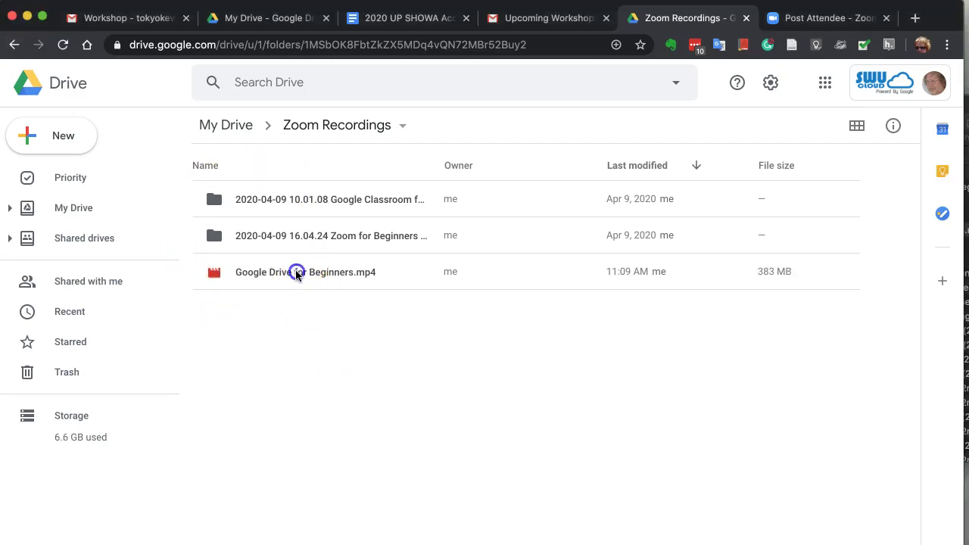
{"action": "left_click", "coordinate": [296, 275]}
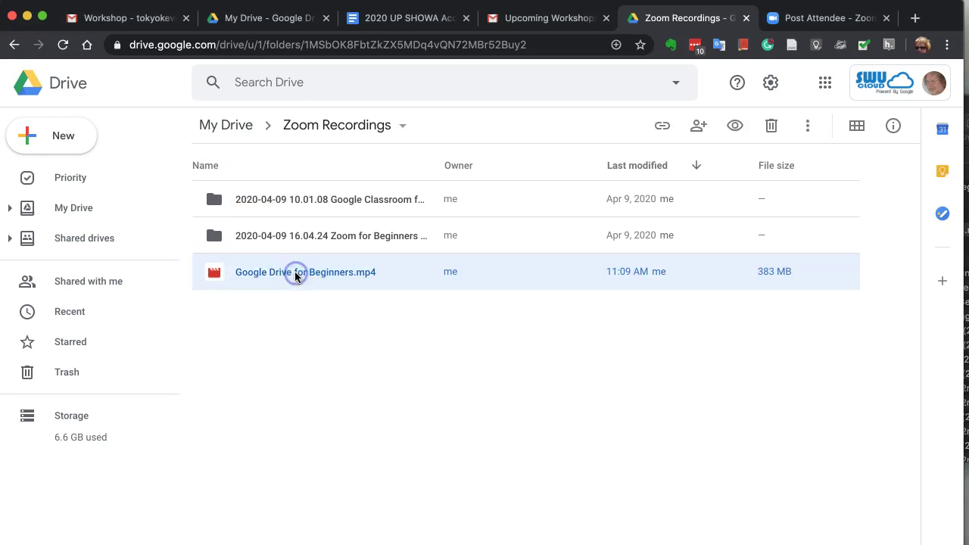
{"action": "right_click", "coordinate": [296, 275]}
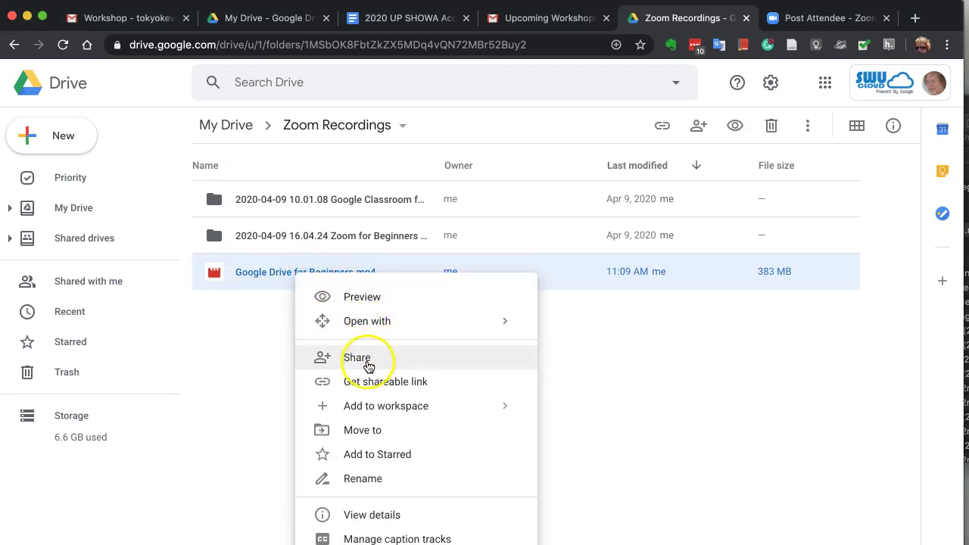
{"action": "left_click", "coordinate": [366, 359]}
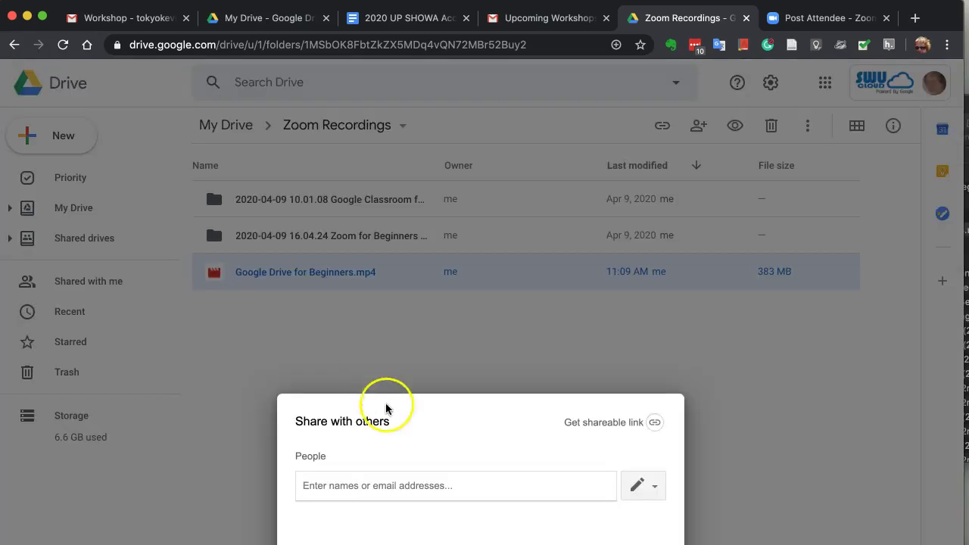
{"action": "left_click", "coordinate": [597, 429]}
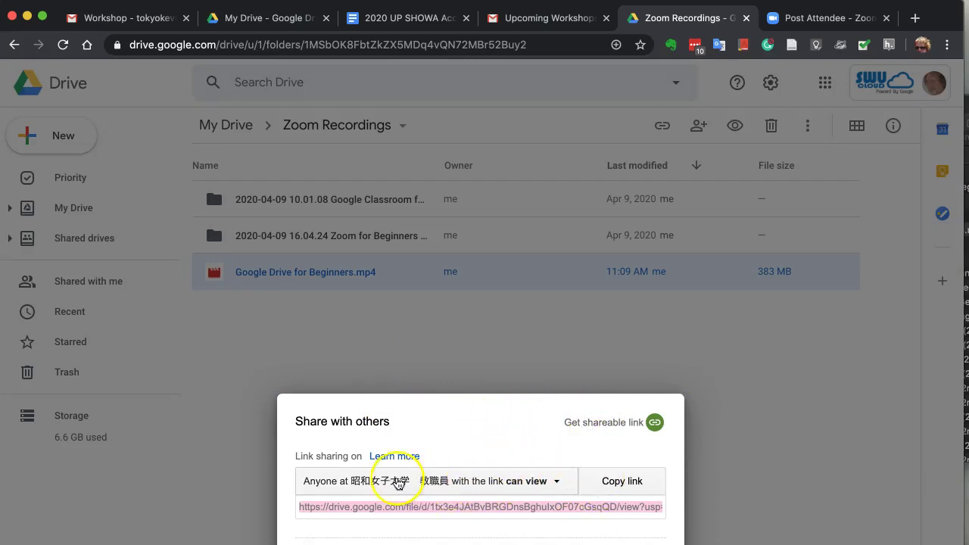
{"action": "left_click", "coordinate": [626, 487]}
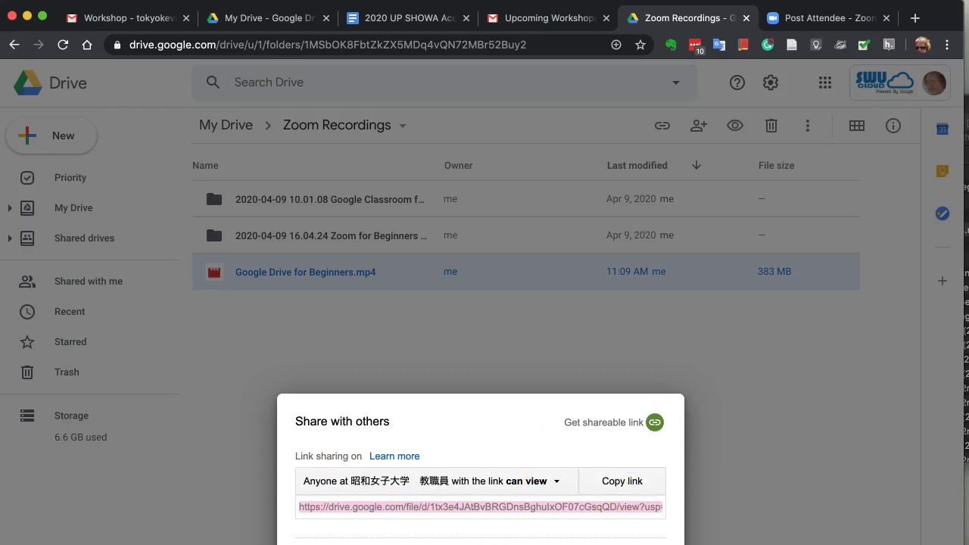
{"action": "key", "text": "Escape"}
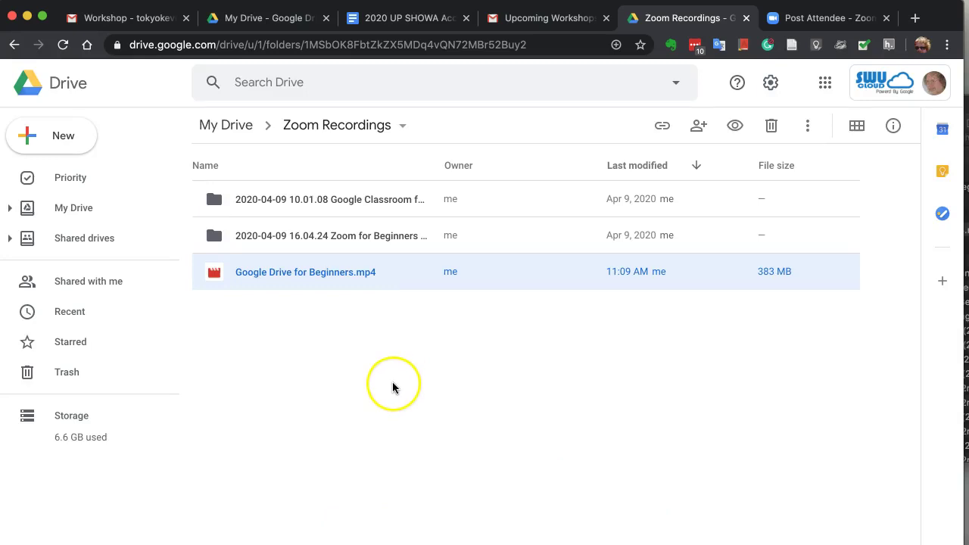